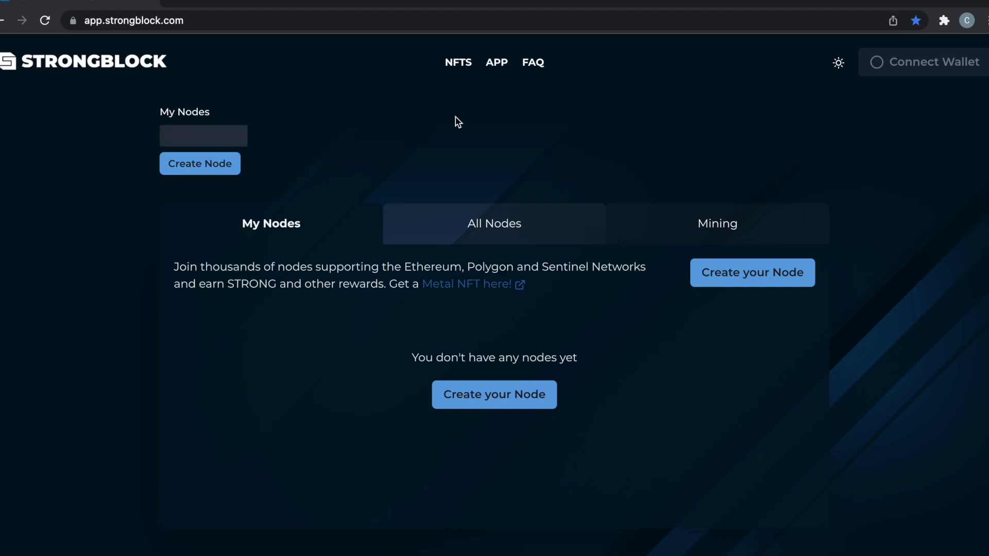
Review the dashboard's single Singapore node and 0.2496 STRONG rewards, then go to the FAQ page.
{"action": "scroll", "coordinate": [455, 122], "scroll_direction": "down", "scroll_amount": 1}
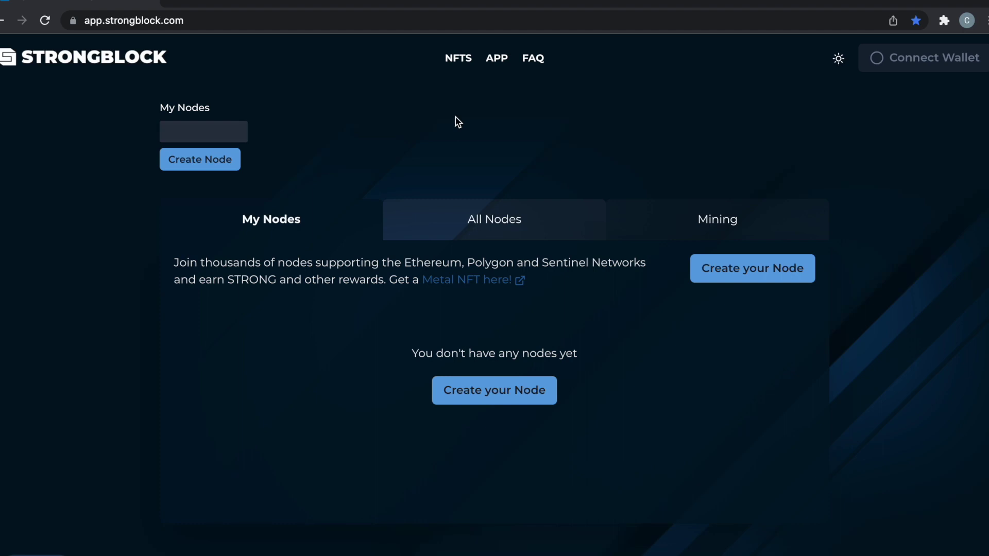
{"action": "scroll", "coordinate": [456, 122], "scroll_direction": "up", "scroll_amount": 1}
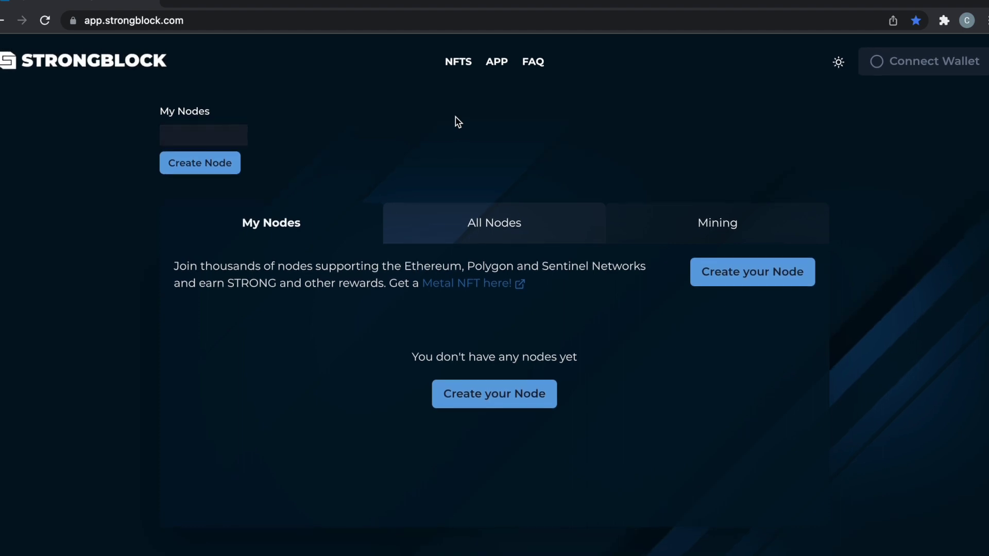
{"action": "scroll", "coordinate": [456, 122], "scroll_direction": "down", "scroll_amount": 1}
{"action": "scroll", "coordinate": [456, 122], "scroll_direction": "up", "scroll_amount": 1}
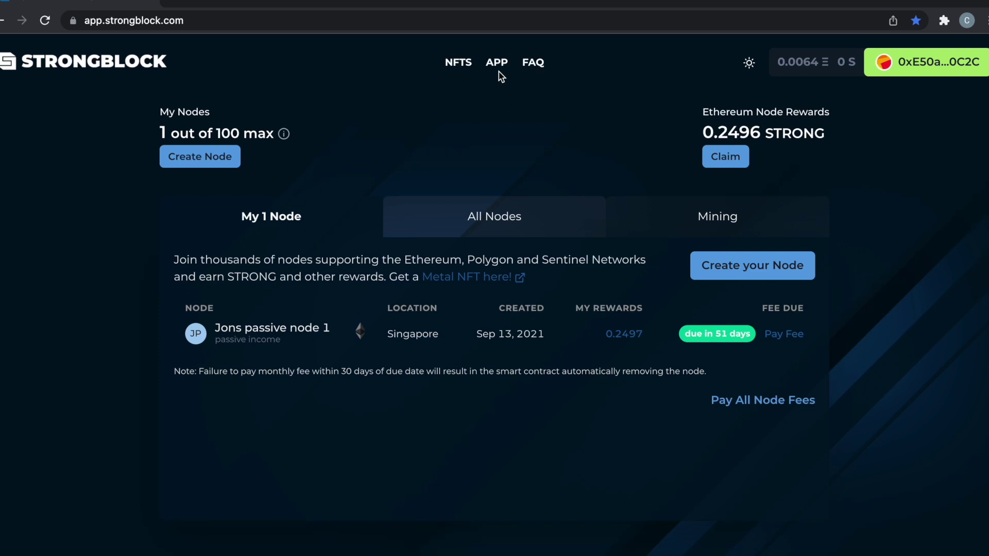
{"action": "left_click", "coordinate": [535, 62]}
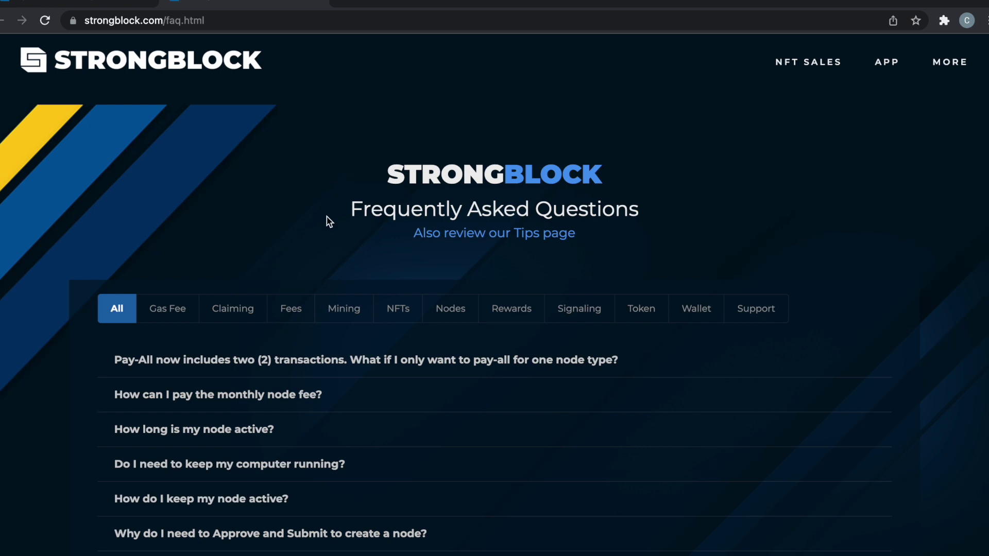
Expand 'What are the StrongBlock NFT reward boosts per day?' to show the Bronze to Platinum daily rates.
{"action": "scroll", "coordinate": [201, 307], "scroll_direction": "down", "scroll_amount": 3}
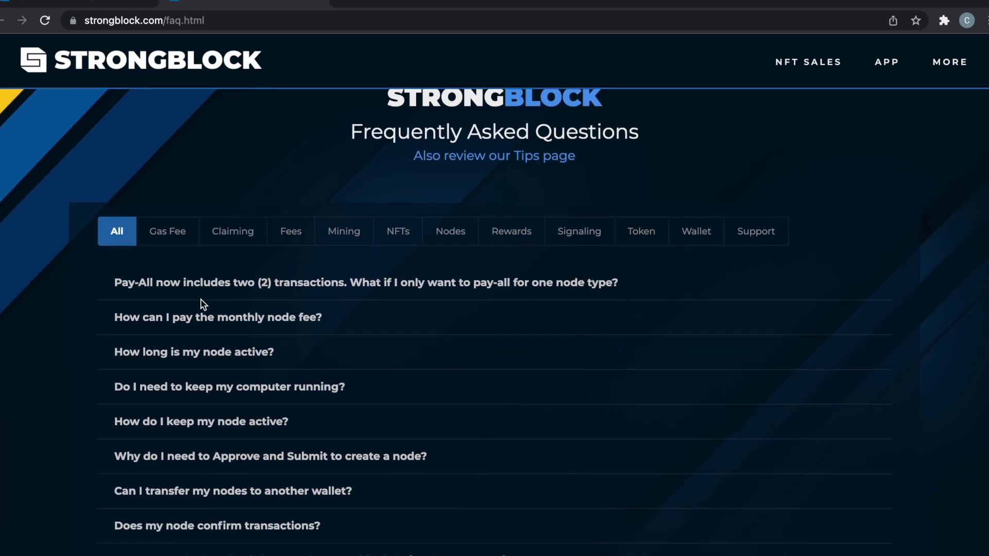
{"action": "scroll", "coordinate": [203, 304], "scroll_direction": "down", "scroll_amount": 5}
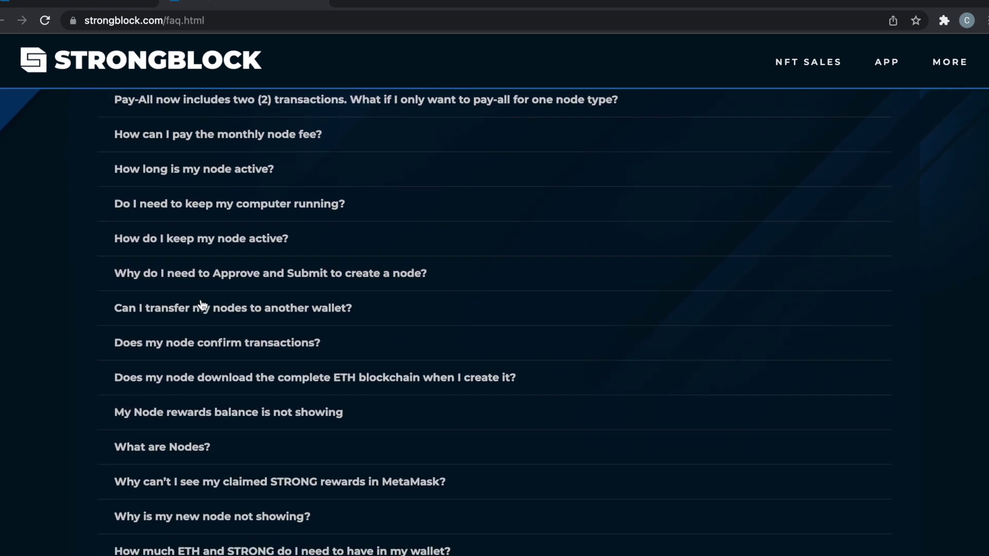
{"action": "scroll", "coordinate": [202, 304], "scroll_direction": "down", "scroll_amount": 4}
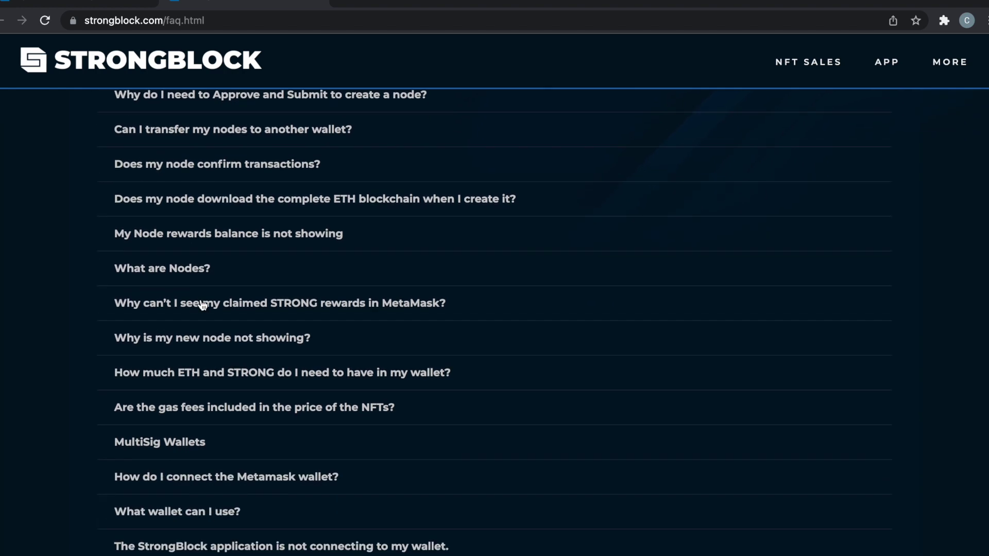
{"action": "scroll", "coordinate": [227, 270], "scroll_direction": "down", "scroll_amount": 6}
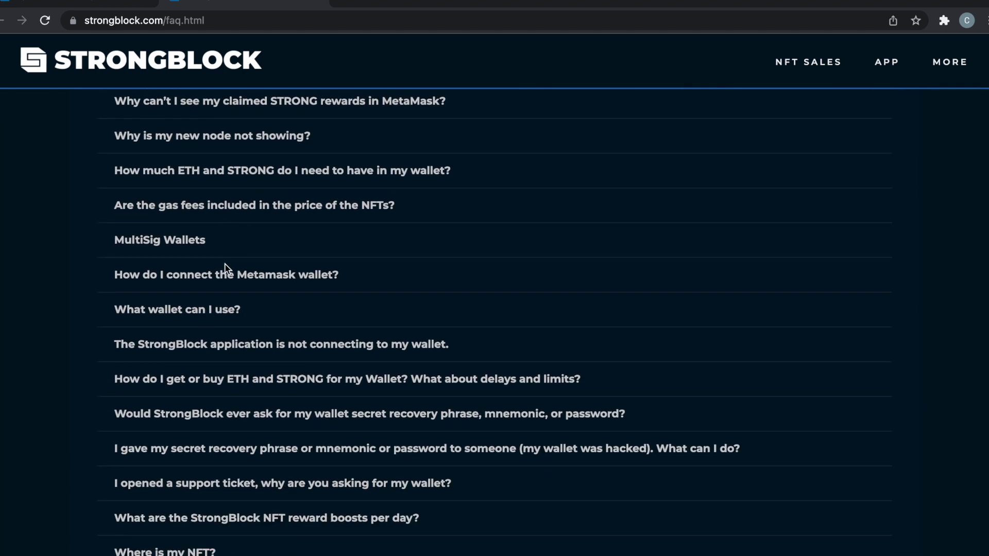
{"action": "scroll", "coordinate": [226, 270], "scroll_direction": "down", "scroll_amount": 4}
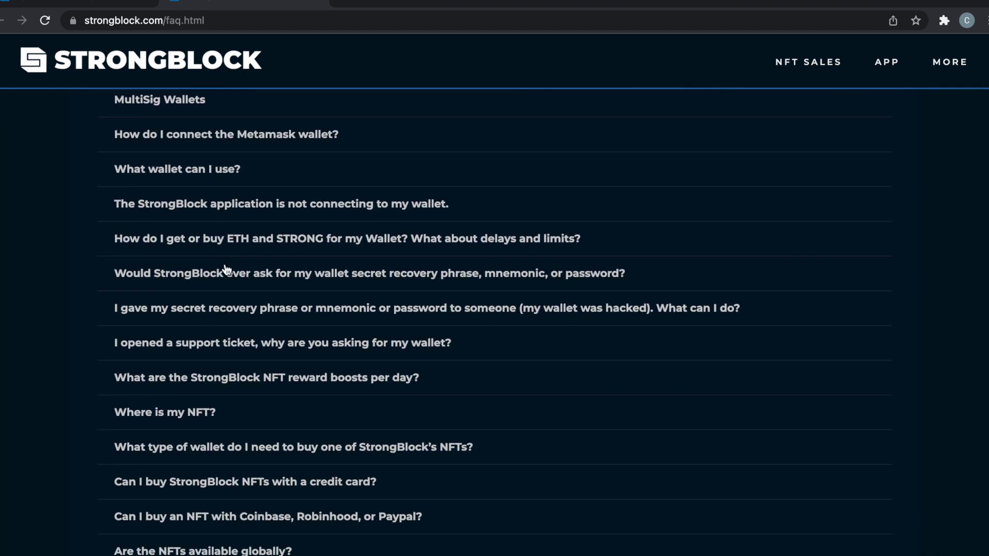
{"action": "left_click", "coordinate": [227, 301]}
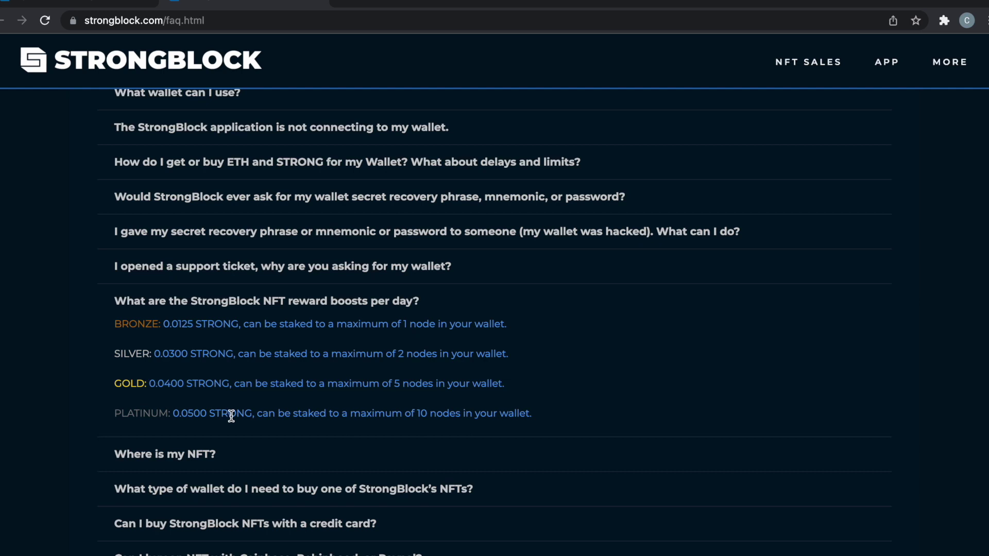
Scroll down the FAQ to the questions on StrongBlock fees, gas fees, mining and unclaimed rewards.
{"action": "scroll", "coordinate": [231, 416], "scroll_direction": "down", "scroll_amount": 2}
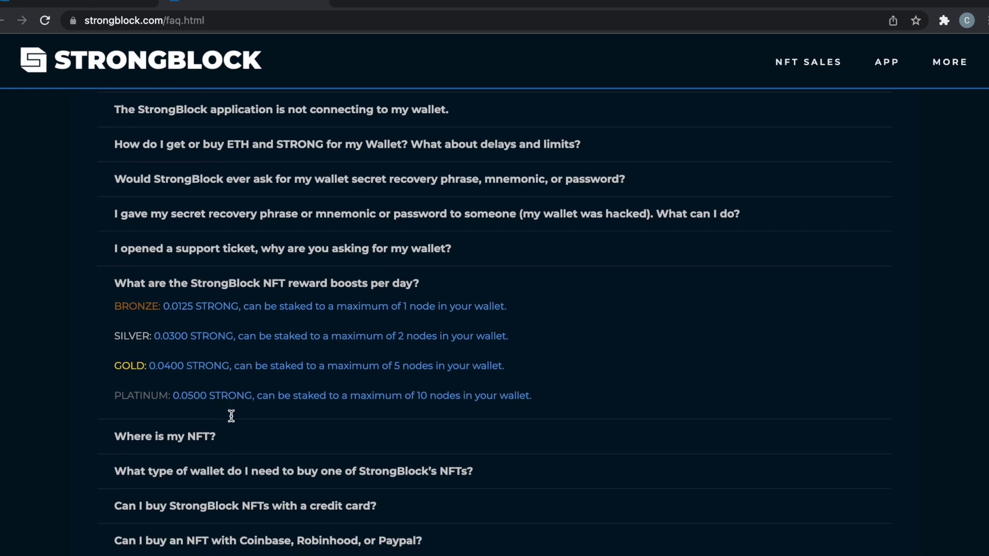
{"action": "scroll", "coordinate": [231, 416], "scroll_direction": "down", "scroll_amount": 1}
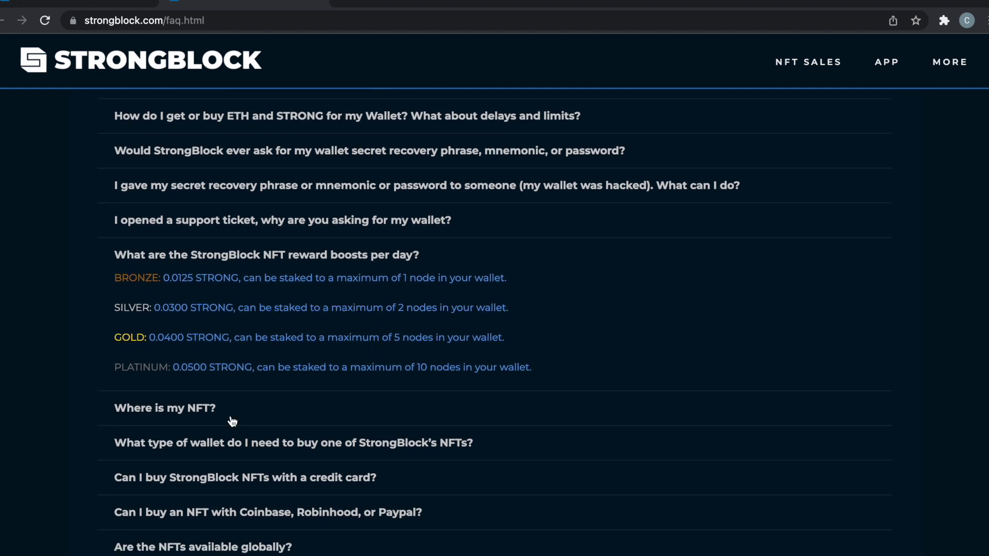
{"action": "scroll", "coordinate": [232, 422], "scroll_direction": "down", "scroll_amount": 3}
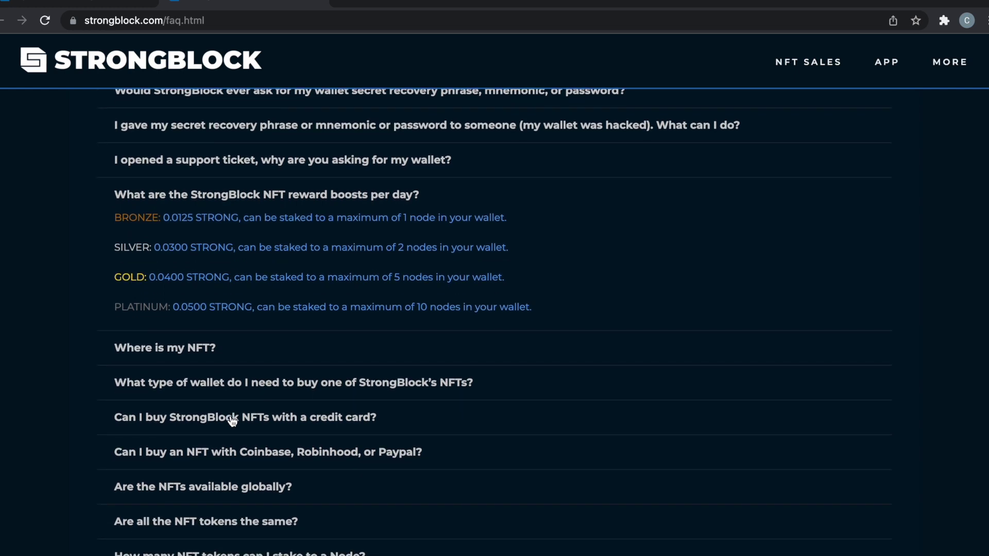
{"action": "scroll", "coordinate": [232, 421], "scroll_direction": "down", "scroll_amount": 3}
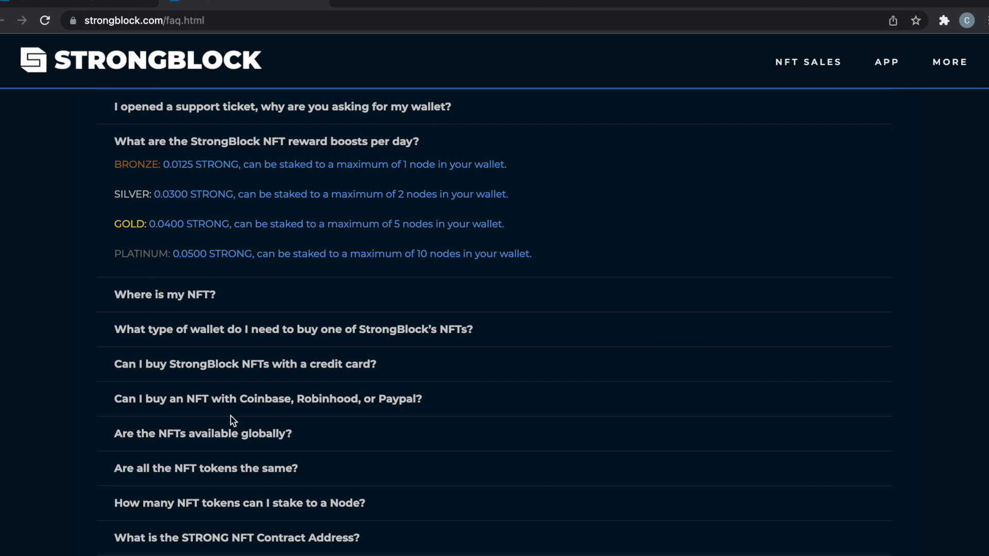
{"action": "scroll", "coordinate": [233, 421], "scroll_direction": "down", "scroll_amount": 3}
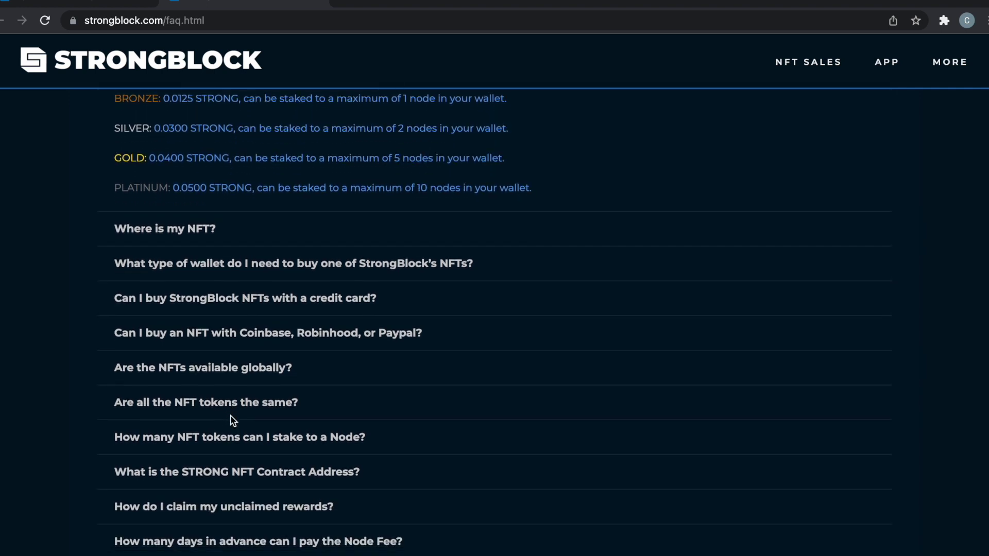
{"action": "scroll", "coordinate": [232, 421], "scroll_direction": "down", "scroll_amount": 2}
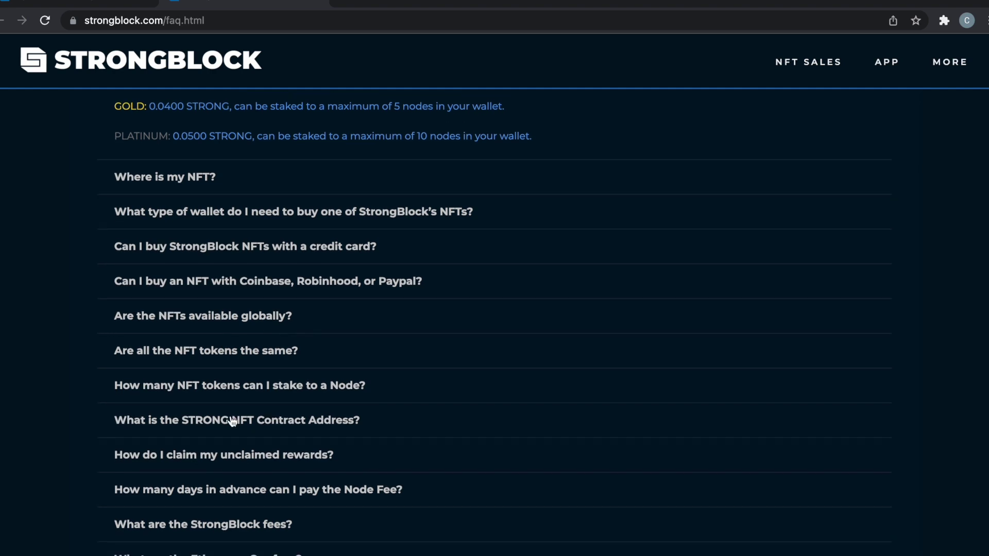
{"action": "scroll", "coordinate": [233, 421], "scroll_direction": "down", "scroll_amount": 2}
{"action": "scroll", "coordinate": [232, 421], "scroll_direction": "down", "scroll_amount": 1}
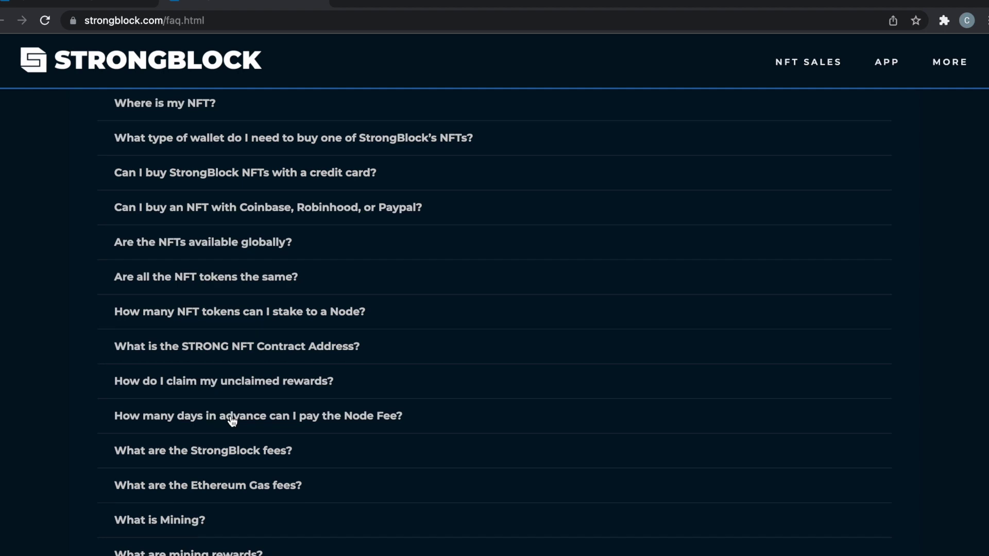
{"action": "scroll", "coordinate": [233, 421], "scroll_direction": "down", "scroll_amount": 3}
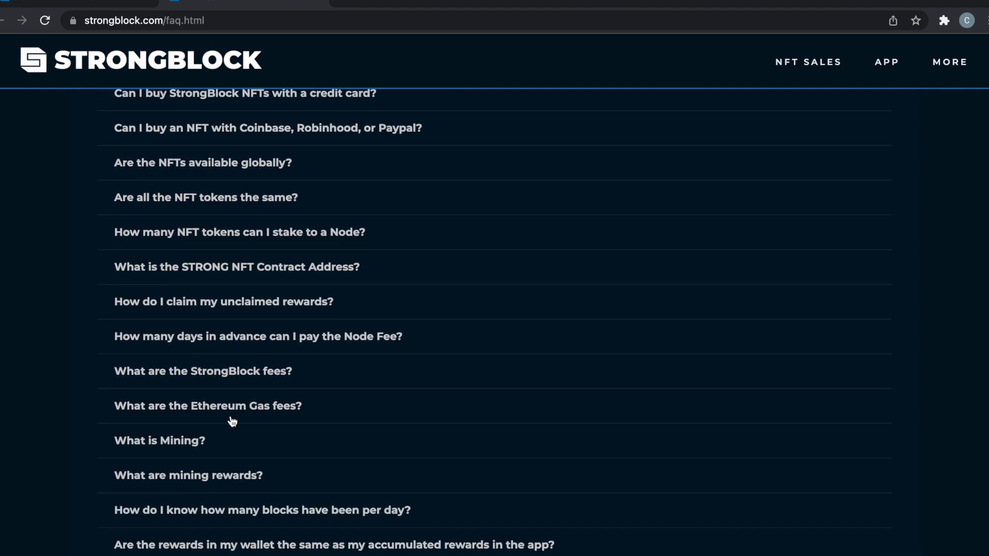
{"action": "scroll", "coordinate": [232, 420], "scroll_direction": "down", "scroll_amount": 3}
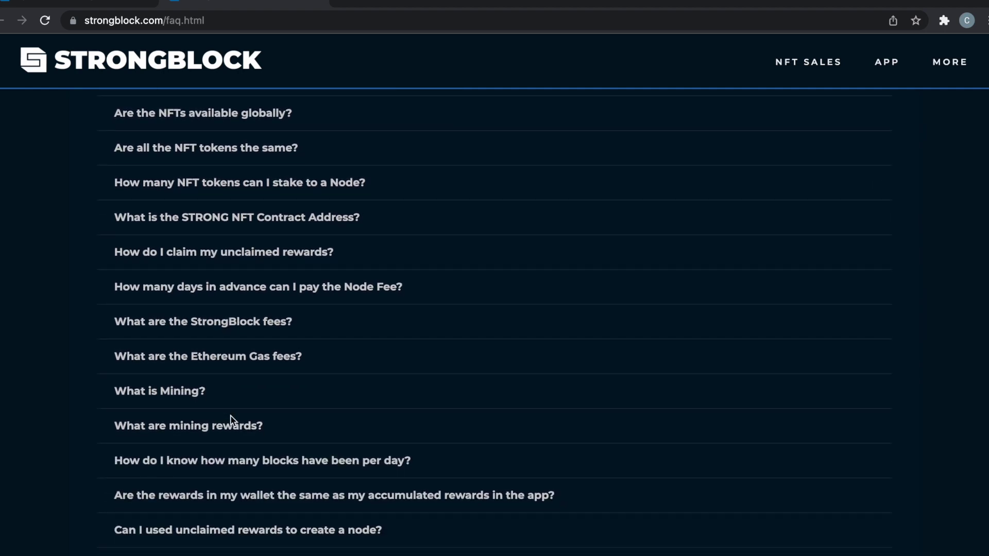
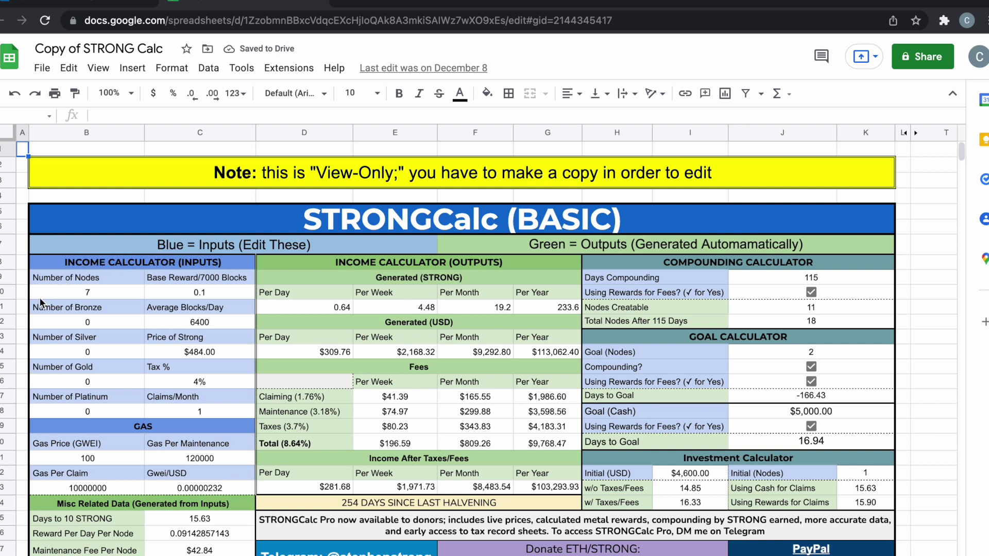
Start replacing the Number of Nodes value 7 with 1 in cell B10.
{"action": "left_click", "coordinate": [69, 292]}
{"action": "type", "text": "1"}
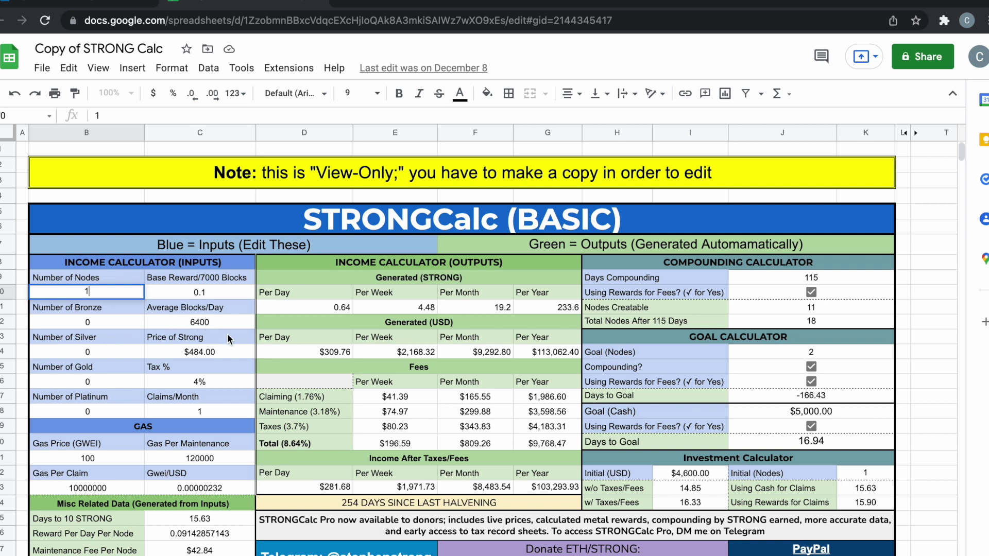
Commit 1 as the Number of Nodes, recalculating income to $44.25 daily, then reselect that input.
{"action": "key", "text": "Return"}
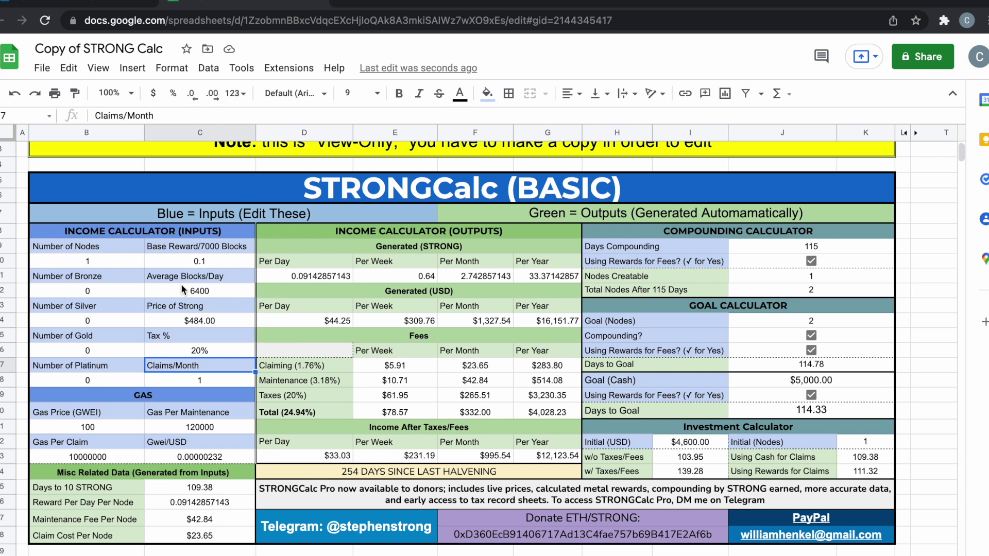
{"action": "left_click", "coordinate": [96, 261]}
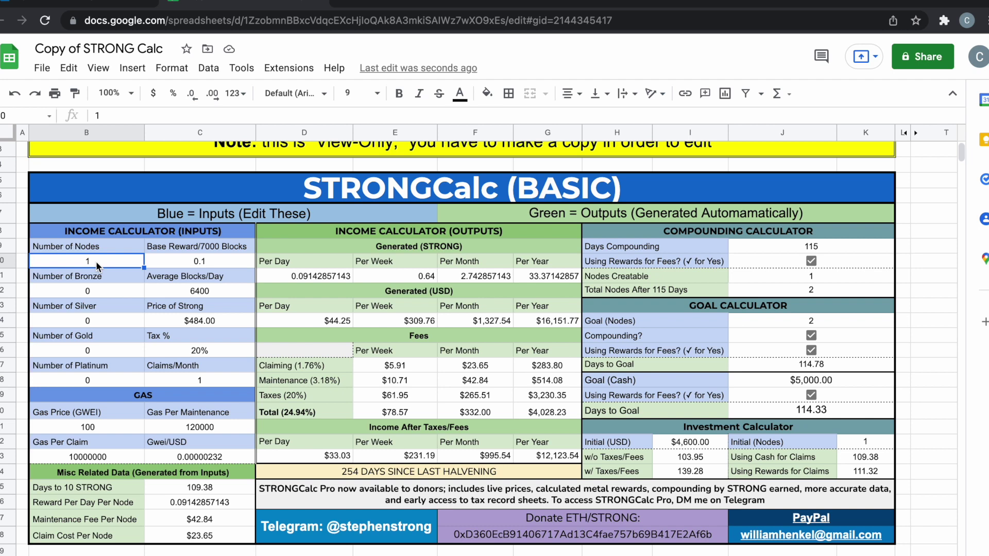
Enter 5 as the Number of Nodes, then begin typing 100 into the same cell.
{"action": "type", "text": "5"}
{"action": "key", "text": "Return"}
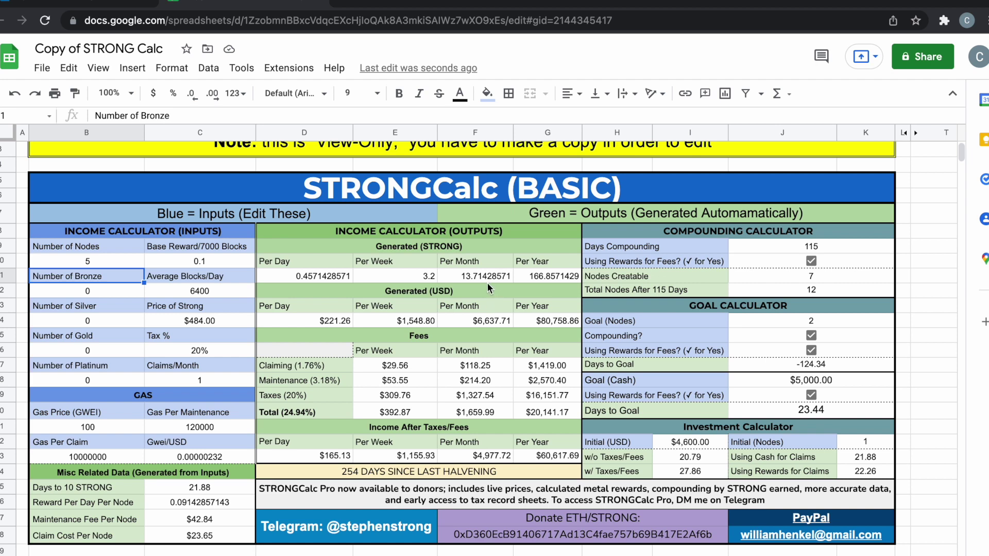
{"action": "scroll", "coordinate": [486, 283], "scroll_direction": "down", "scroll_amount": 1}
{"action": "key", "text": "Up"}
{"action": "type", "text": "1"}
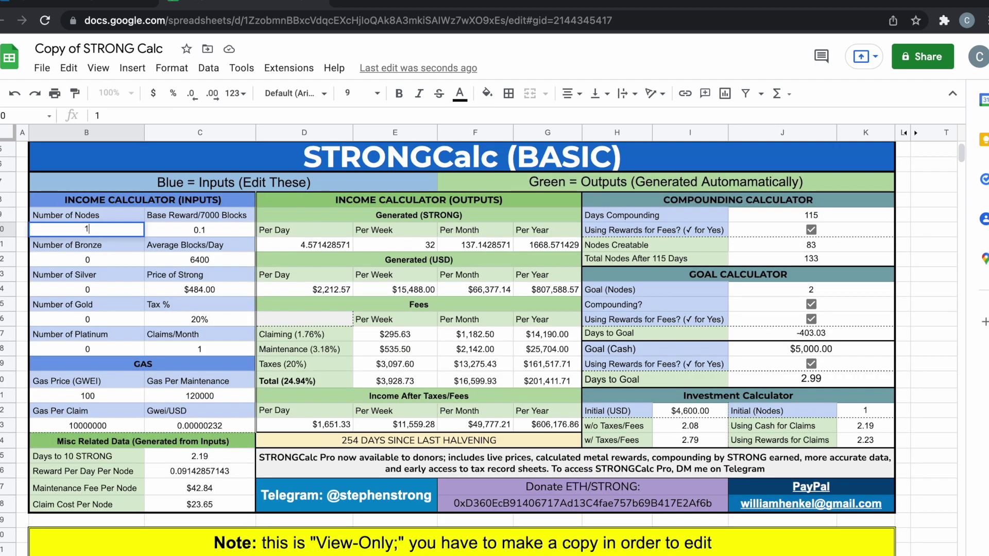
{"action": "type", "text": "00"}
Commit 100 nodes, lifting income to $4,425.14 daily and $132,754.29 monthly.
{"action": "key", "text": "Return"}
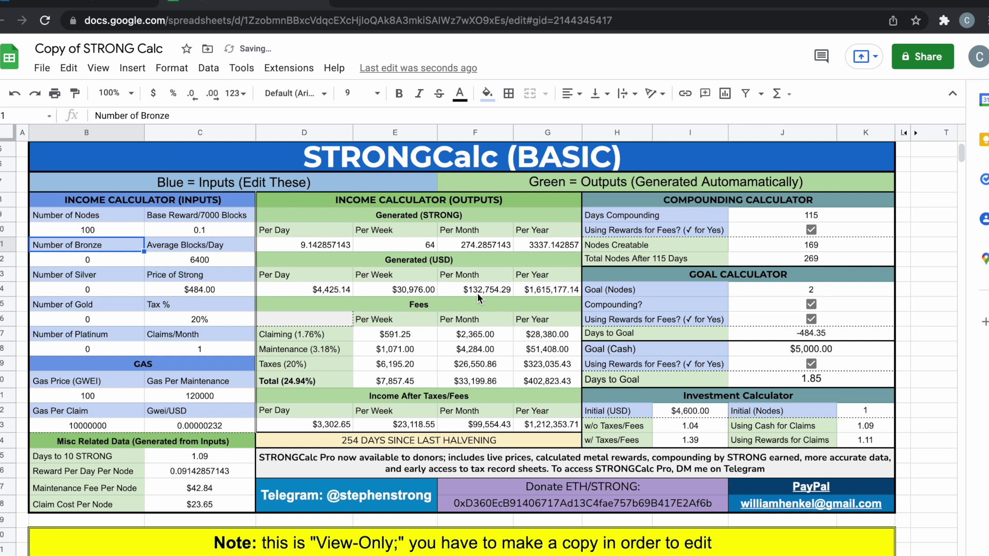
{"action": "left_click", "coordinate": [493, 293]}
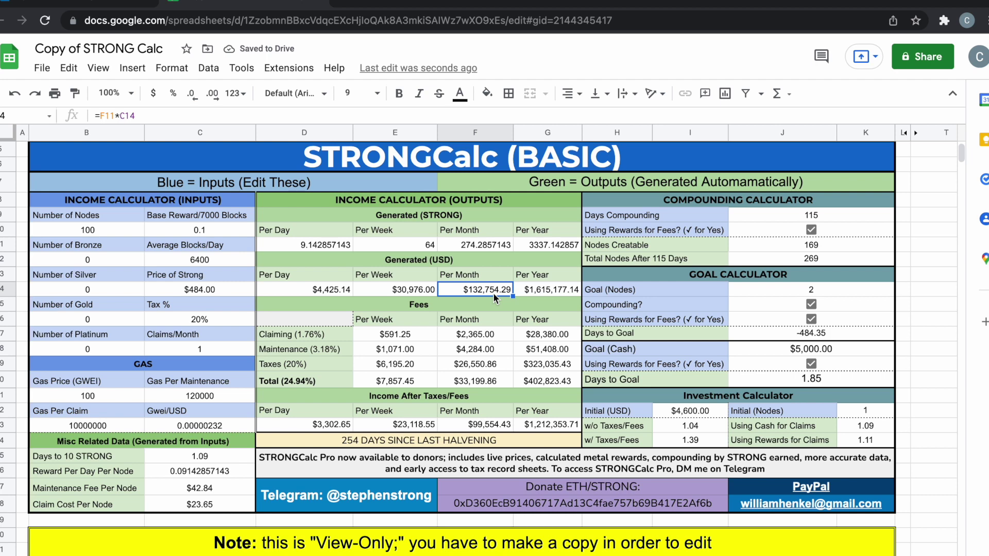
{"action": "left_click", "coordinate": [565, 294]}
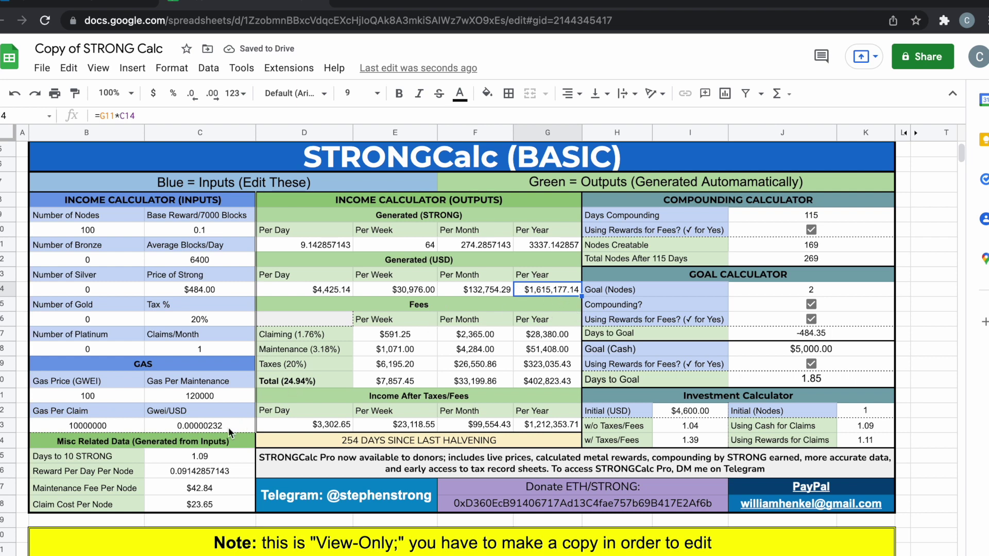
{"action": "type", "text": "2"}
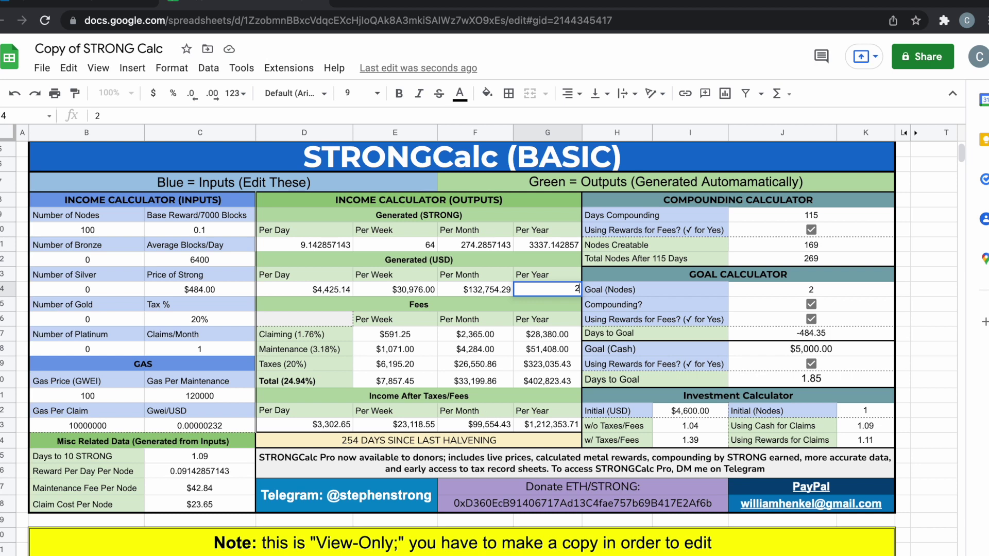
{"action": "key", "text": "BackSpace"}
{"action": "key", "text": "Escape"}
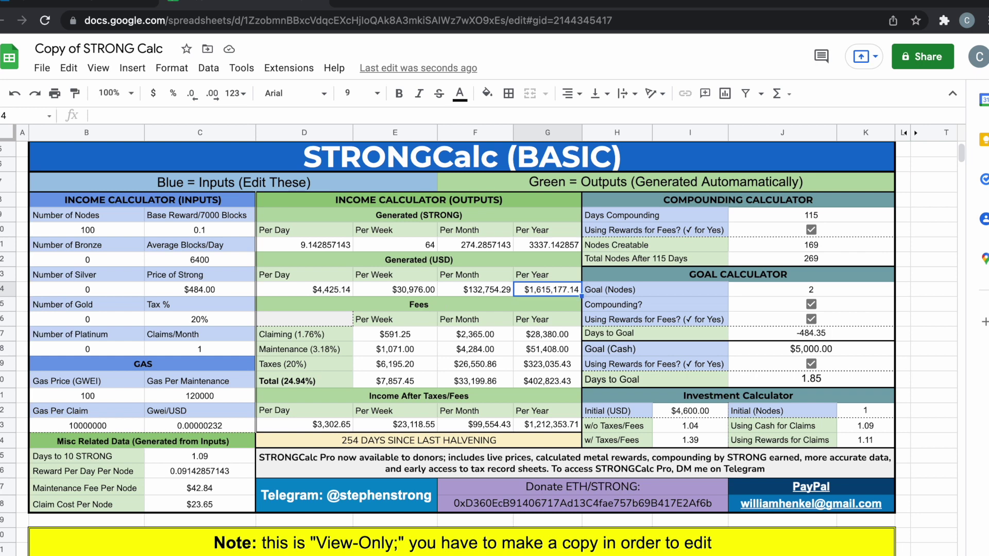